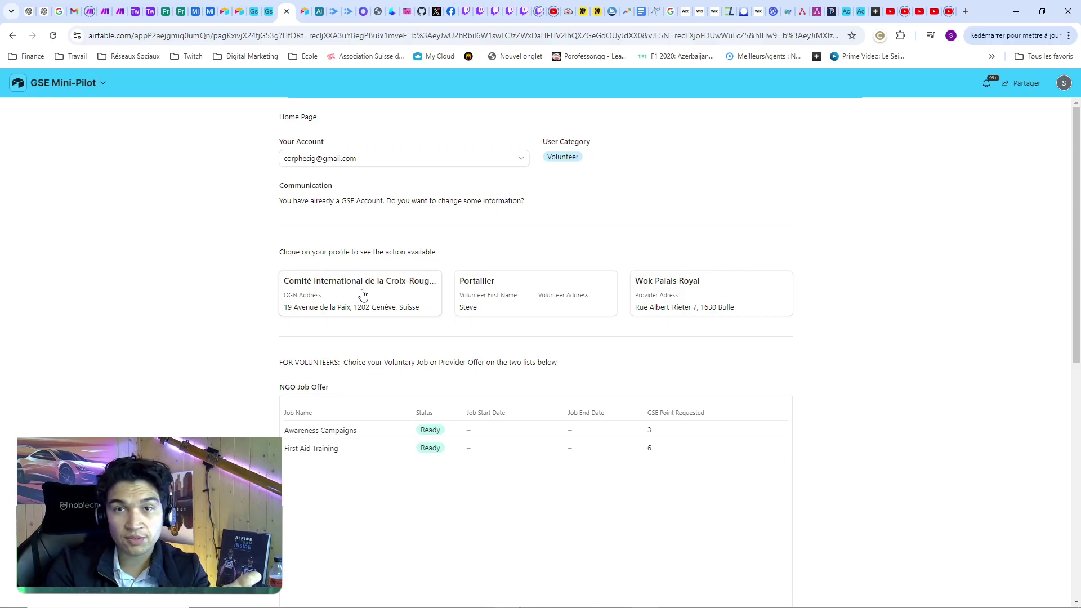
# Open the Comité International de la Croix-Rouge profile and review its address, description, notes and NGO job list
pyautogui.click(362, 294)
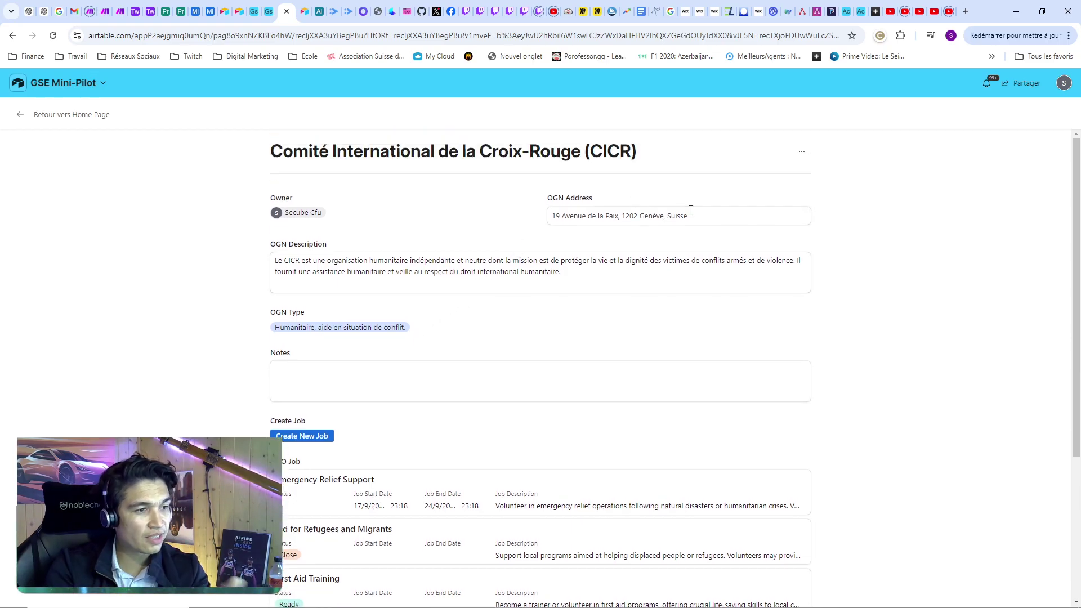
pyautogui.click(371, 364)
pyautogui.click(491, 271)
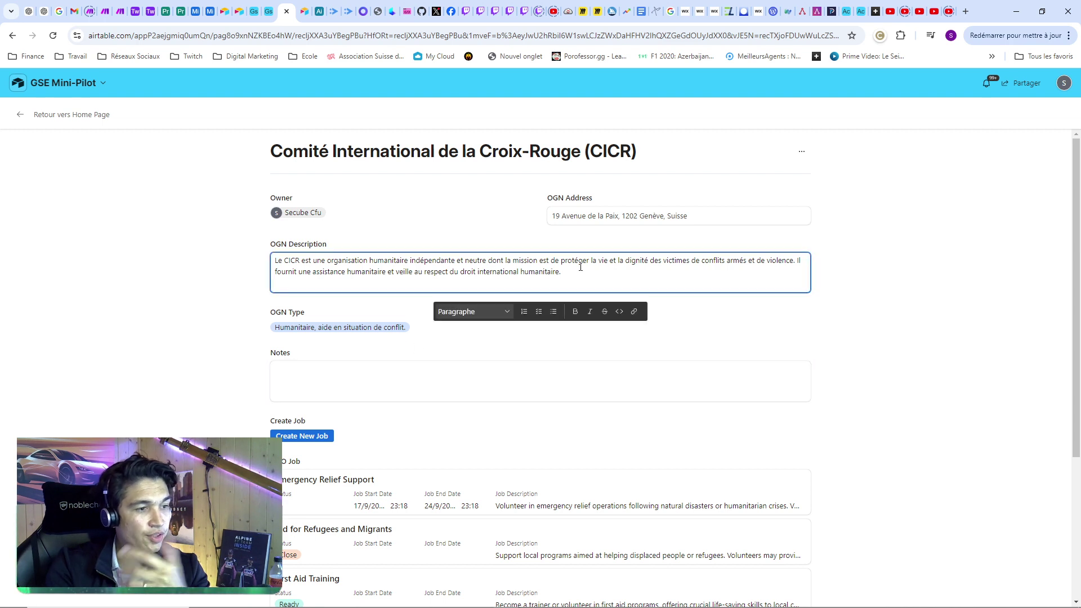
pyautogui.click(713, 210)
pyautogui.scroll(-1, 446, 212)
pyautogui.scroll(1, 331, 197)
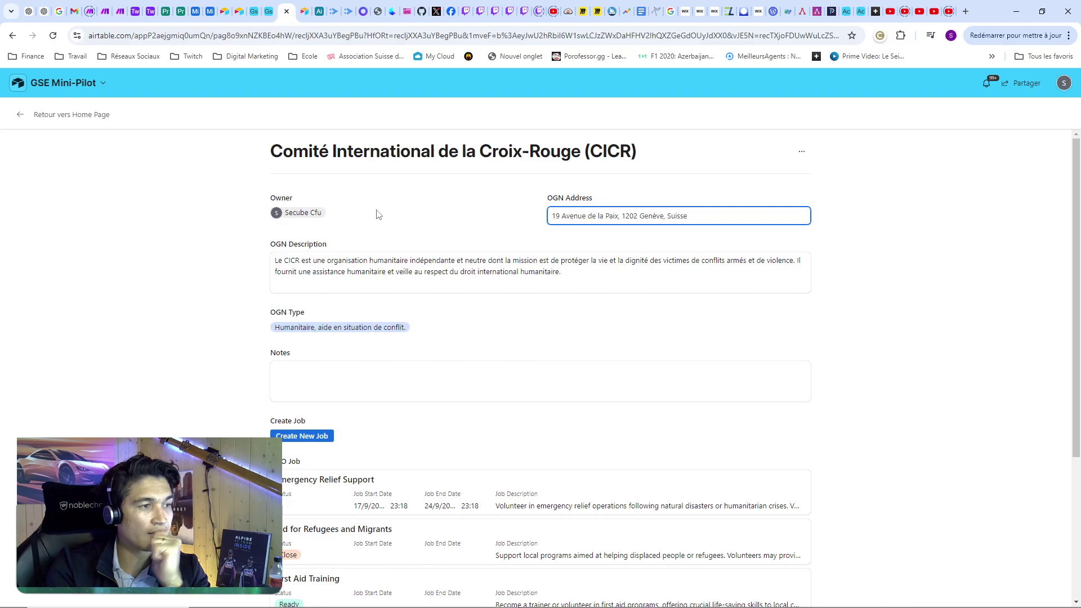
pyautogui.scroll(-1, 394, 228)
pyautogui.scroll(-2, 437, 282)
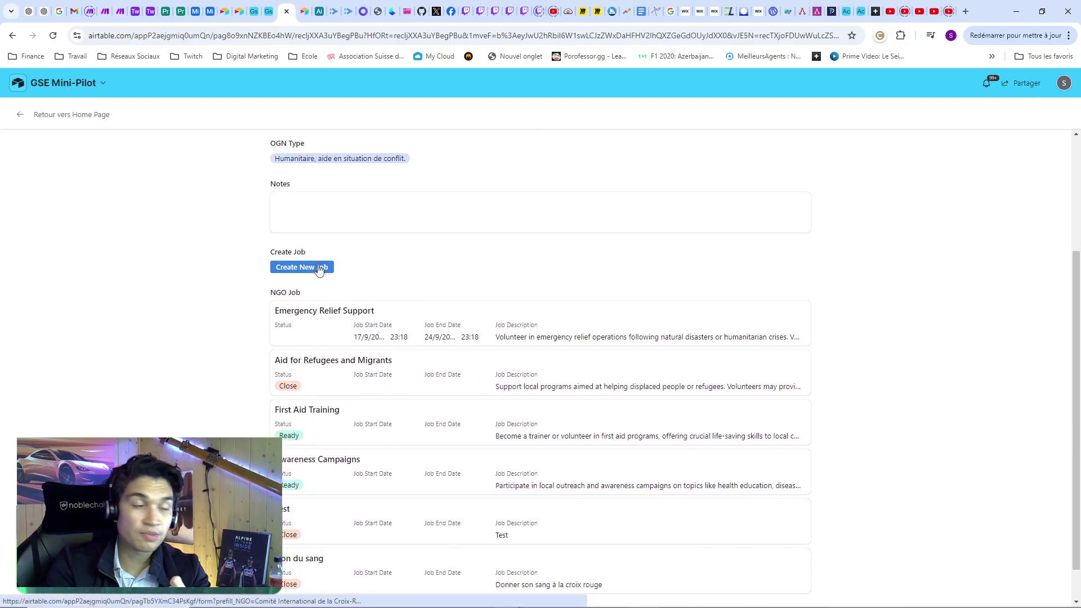
pyautogui.scroll(-1, 438, 311)
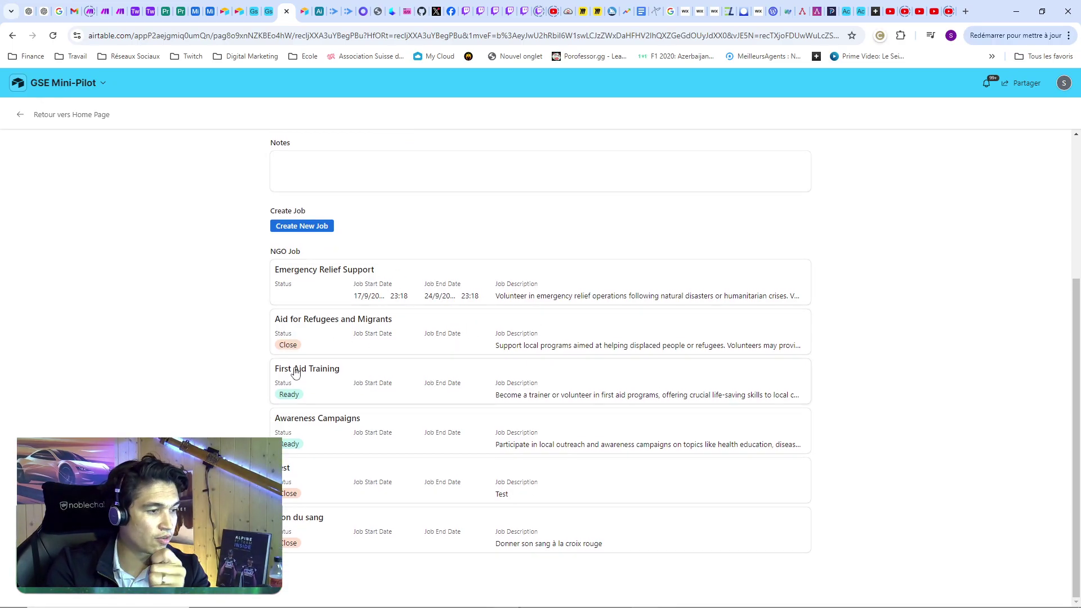
# Review the Emergency Relief Support job's description, dates and notes, and return to the home page with the record closed
pyautogui.click(623, 286)
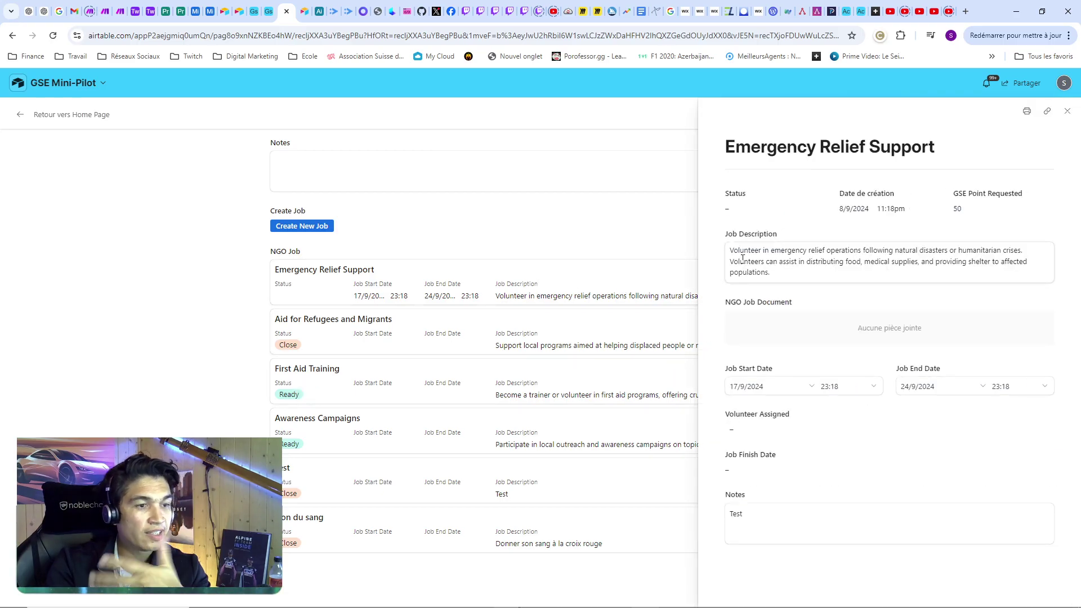
pyautogui.click(804, 255)
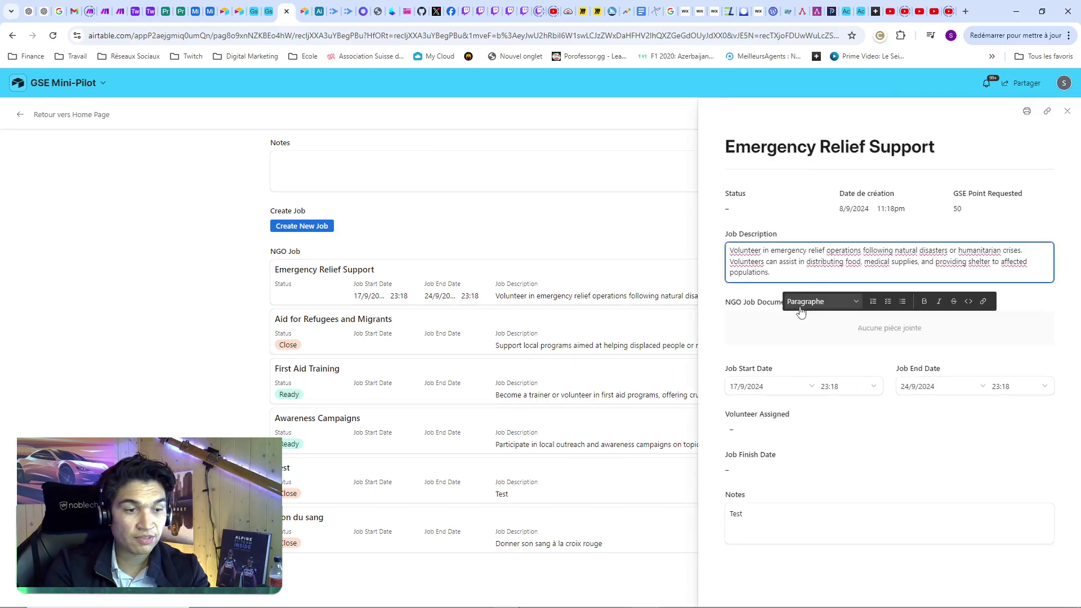
pyautogui.click(865, 387)
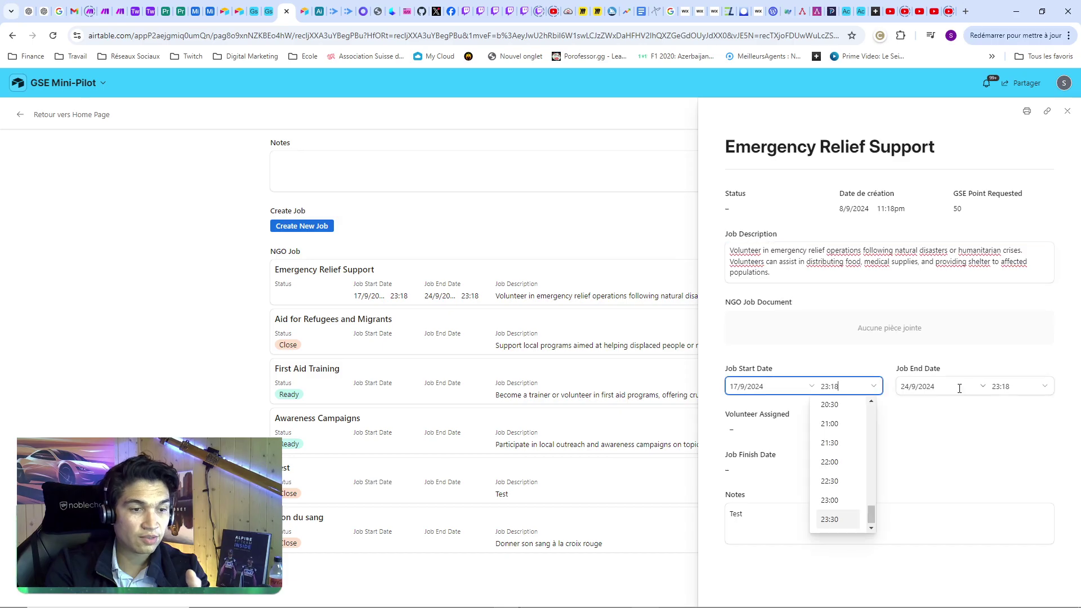
pyautogui.click(948, 432)
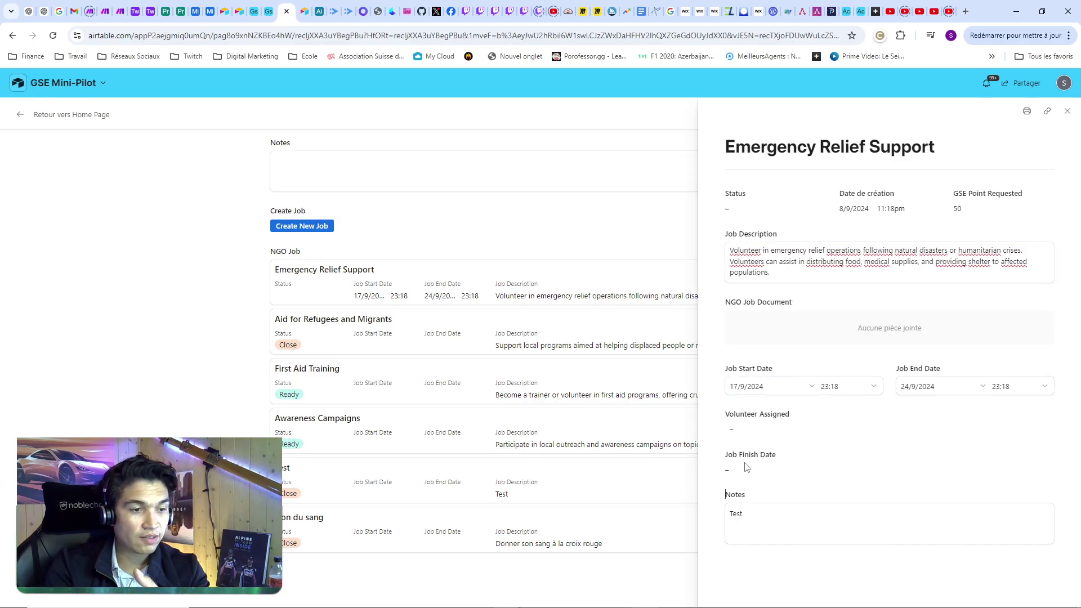
pyautogui.click(777, 506)
pyautogui.click(561, 232)
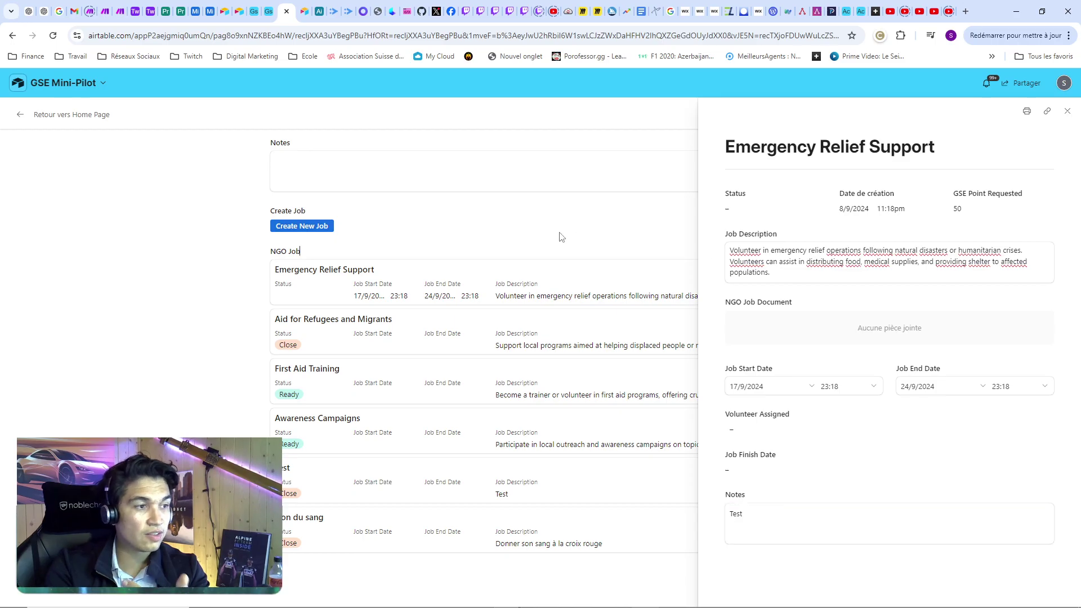
pyautogui.click(20, 114)
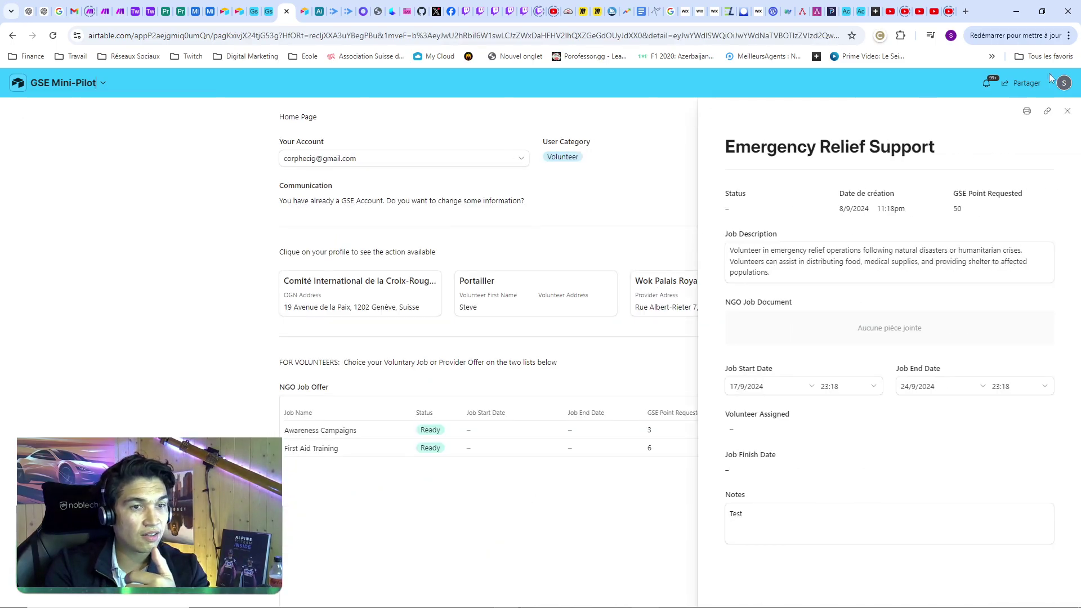
pyautogui.click(1066, 111)
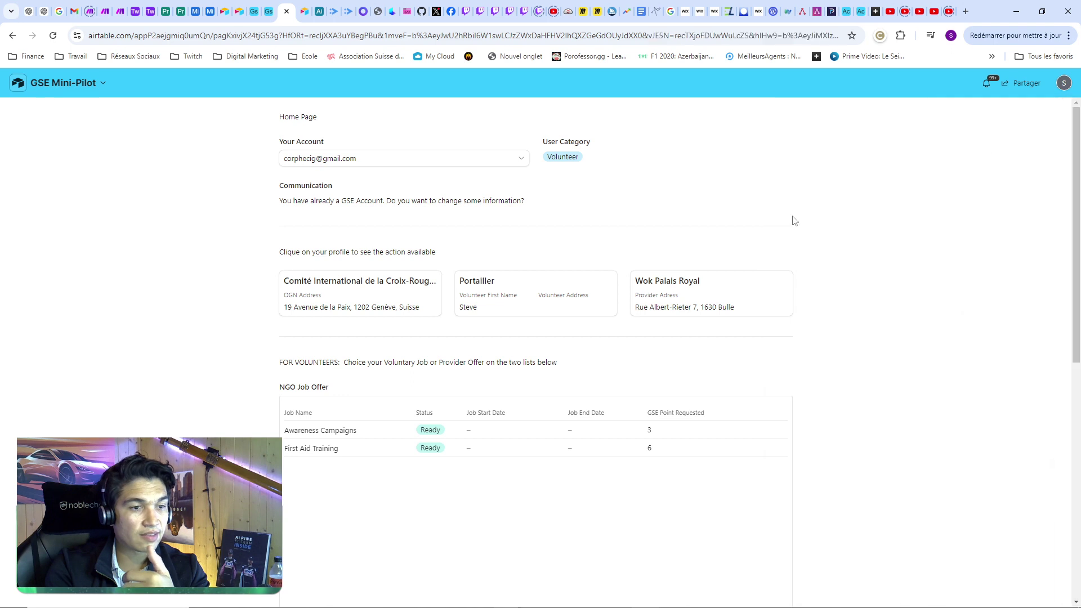
# Examine the Wok Palais Royal provider profile's address, description, notes and offers, and return to the home page
pyautogui.click(731, 294)
pyautogui.scroll(-3, 490, 281)
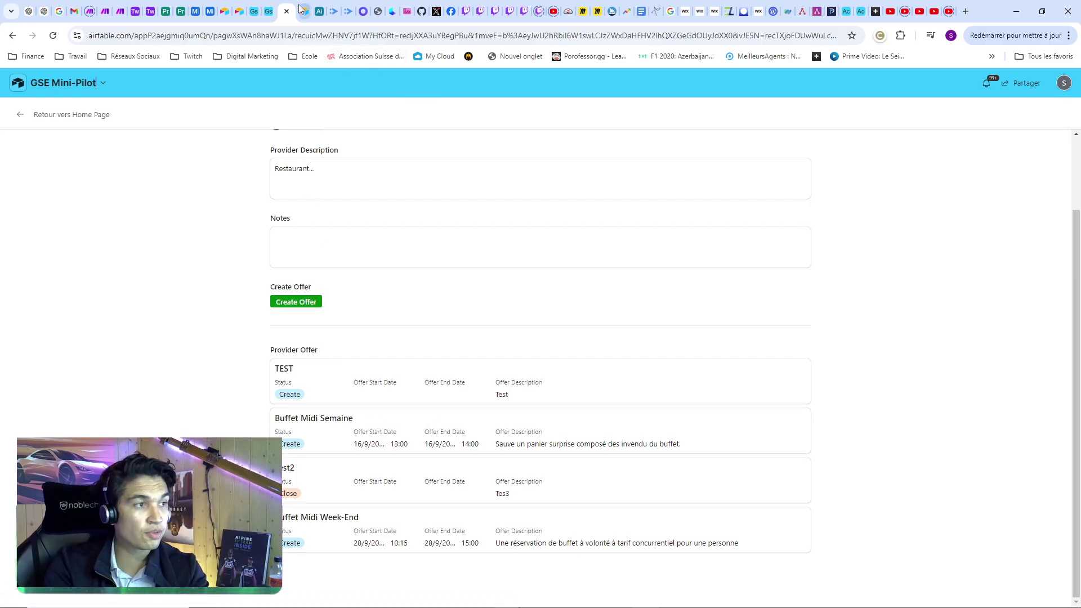
pyautogui.scroll(1, 426, 250)
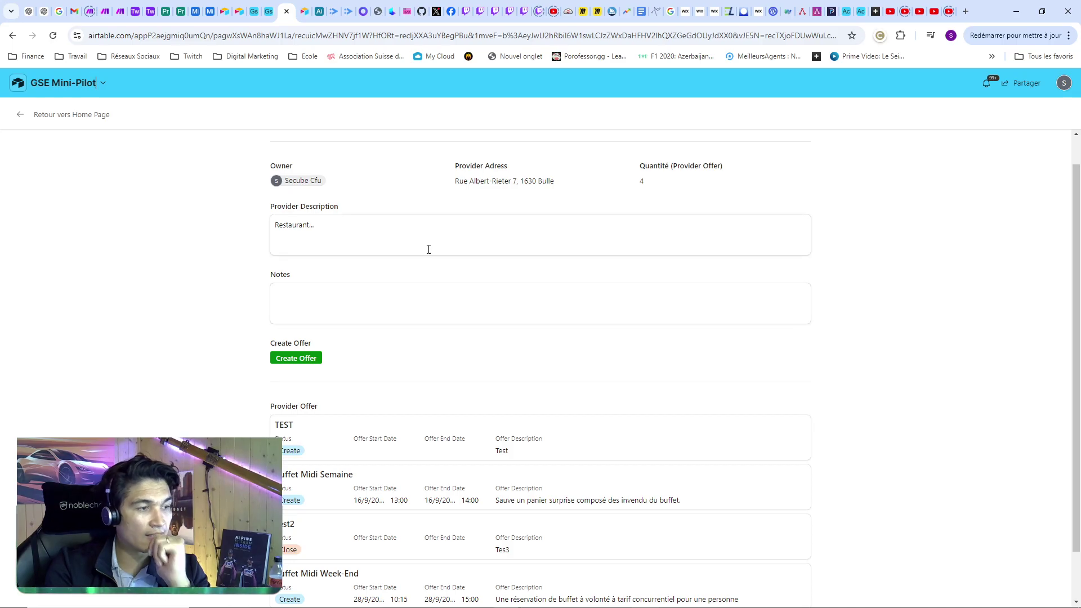
pyautogui.click(412, 233)
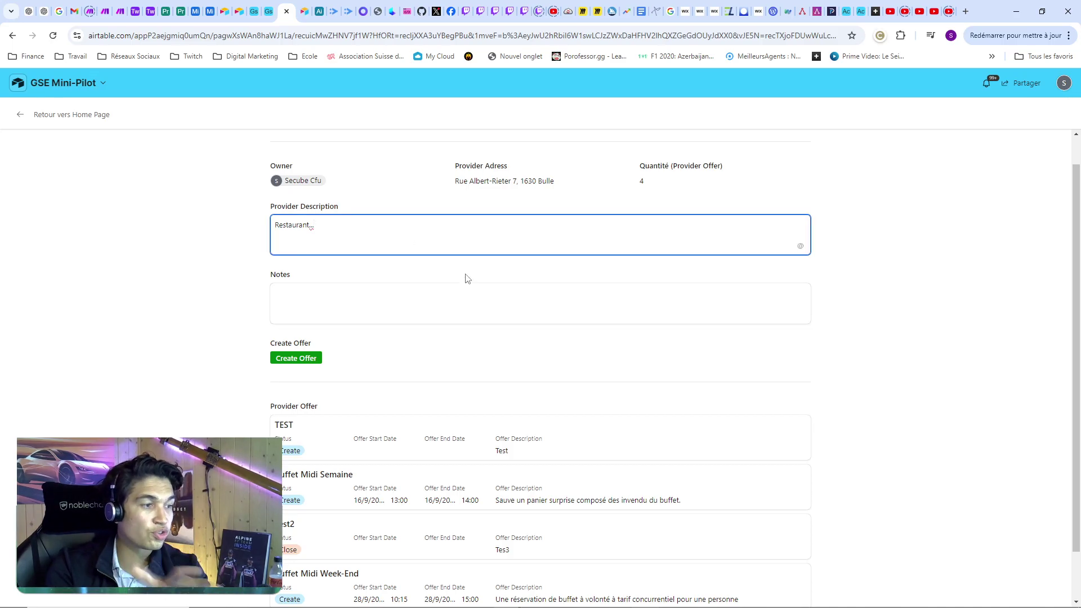
pyautogui.scroll(1, 468, 275)
pyautogui.click(464, 318)
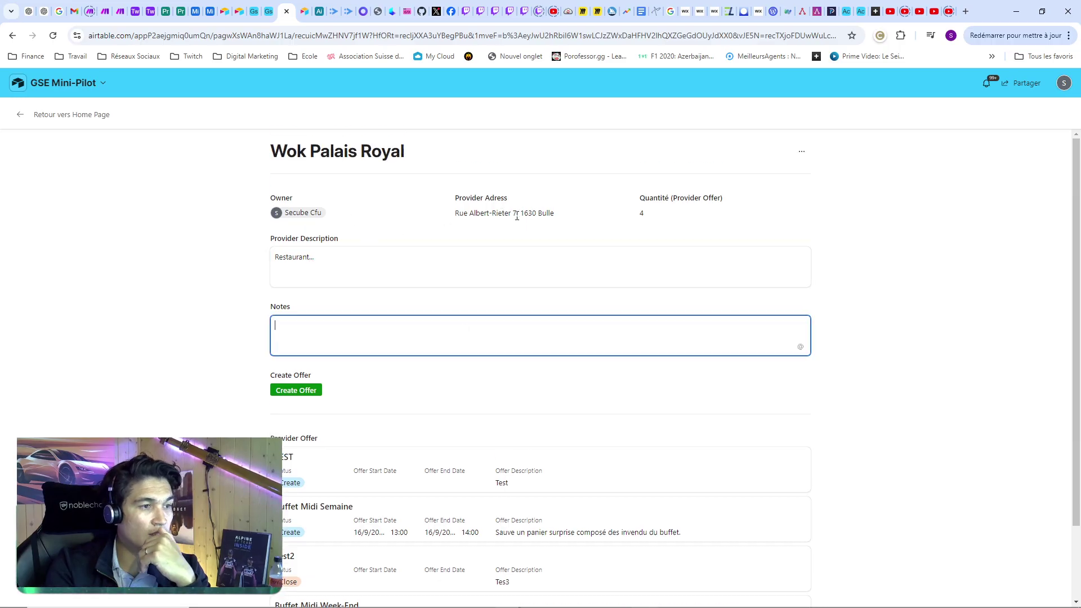
pyautogui.click(537, 214)
pyautogui.scroll(-2, 633, 280)
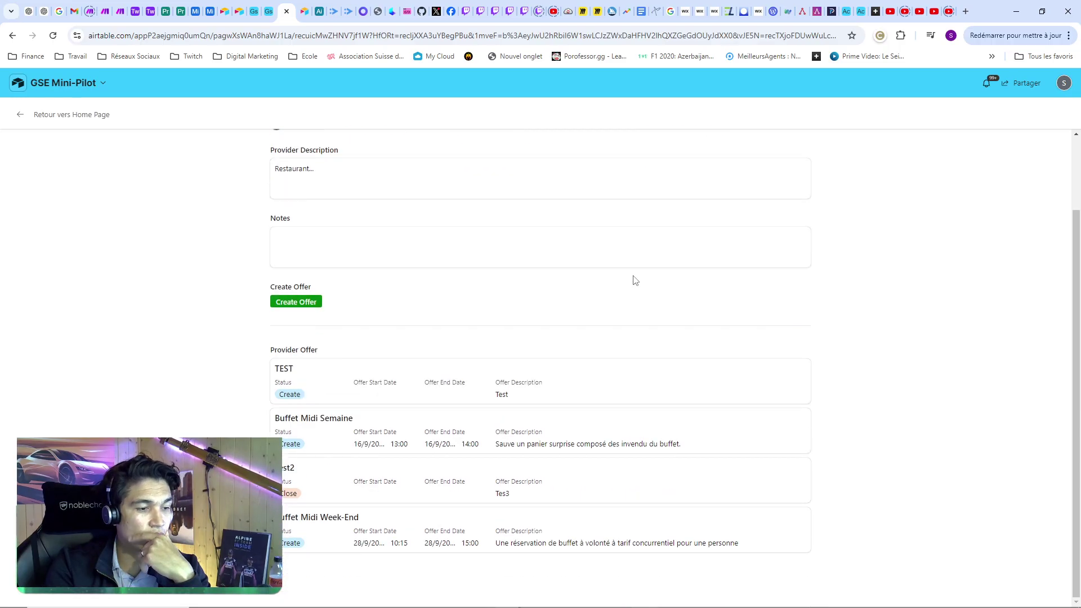
pyautogui.scroll(2, 632, 287)
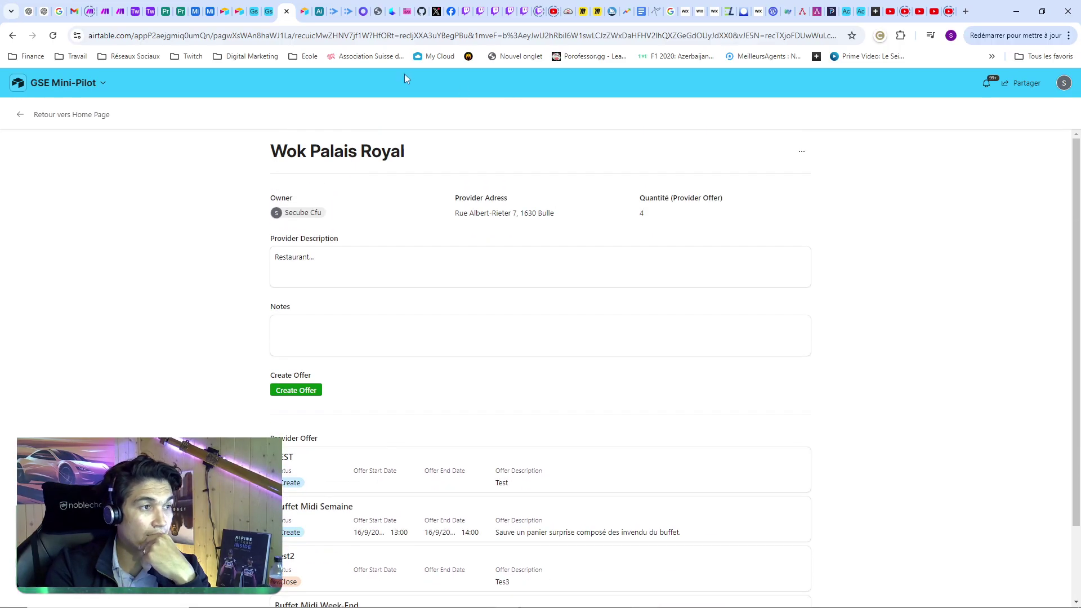
pyautogui.click(28, 119)
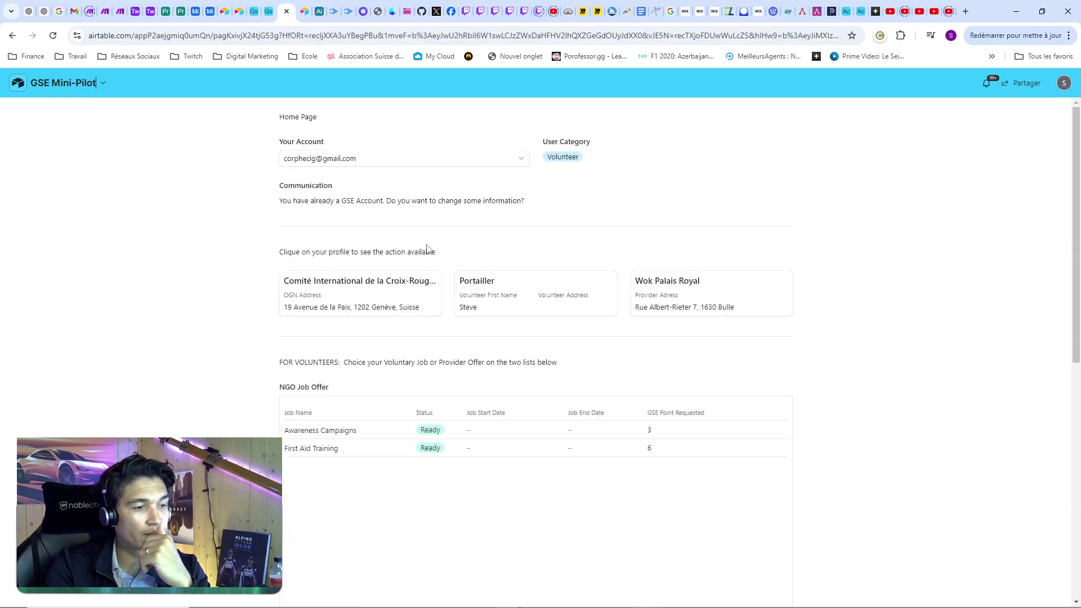
# Open the volunteer's profile and review the first name, address and GSE point fields
pyautogui.click(544, 289)
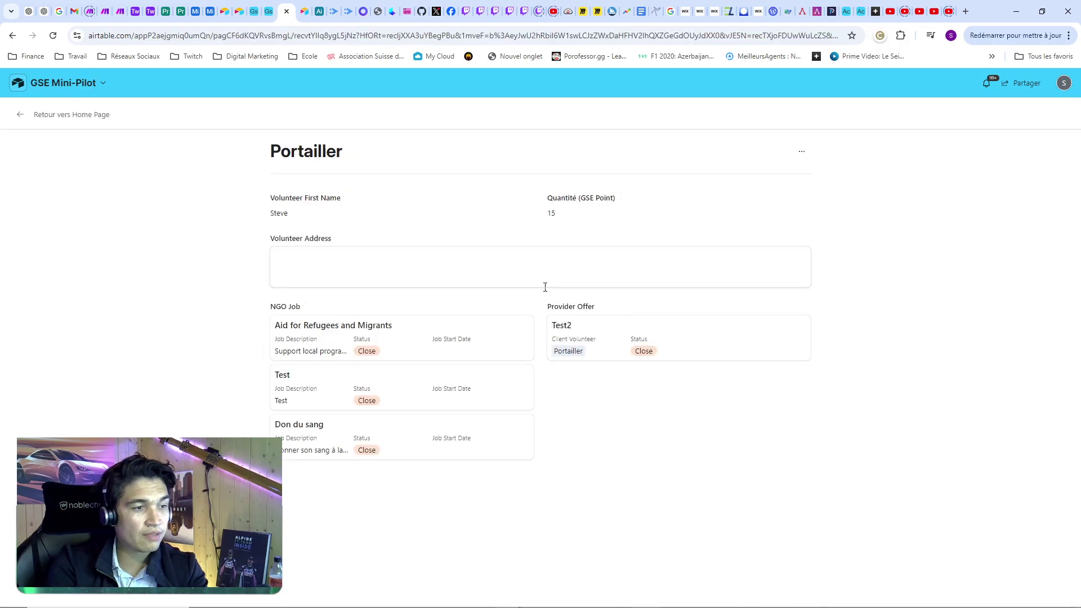
pyautogui.click(354, 261)
pyautogui.click(323, 222)
pyautogui.click(597, 218)
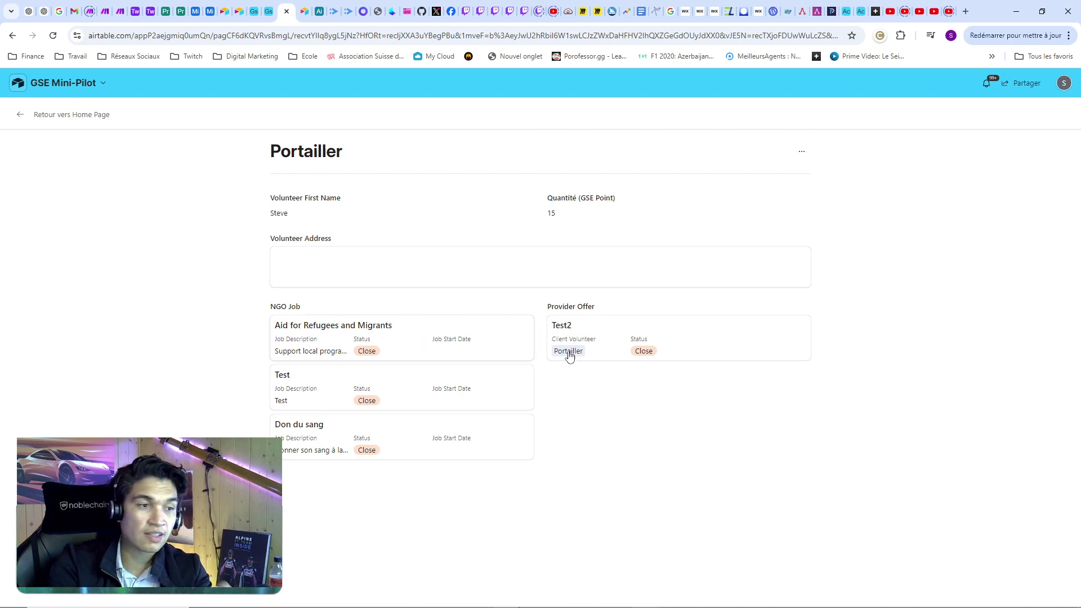
# View the volunteer's Aid for Refugees and Migrants job record, close it and return to the home page
pyautogui.click(485, 341)
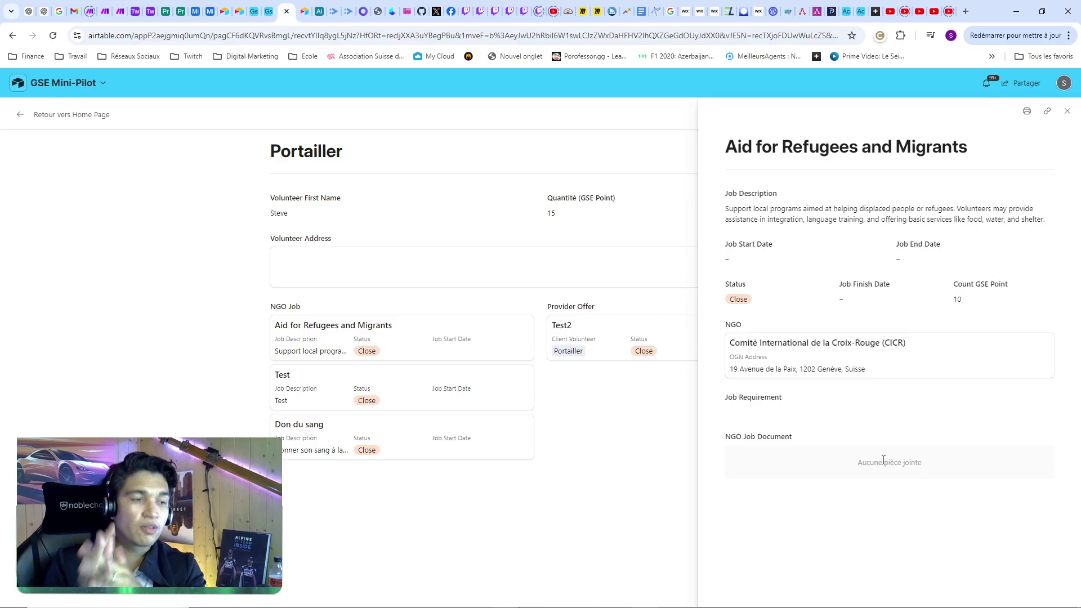
pyautogui.click(635, 445)
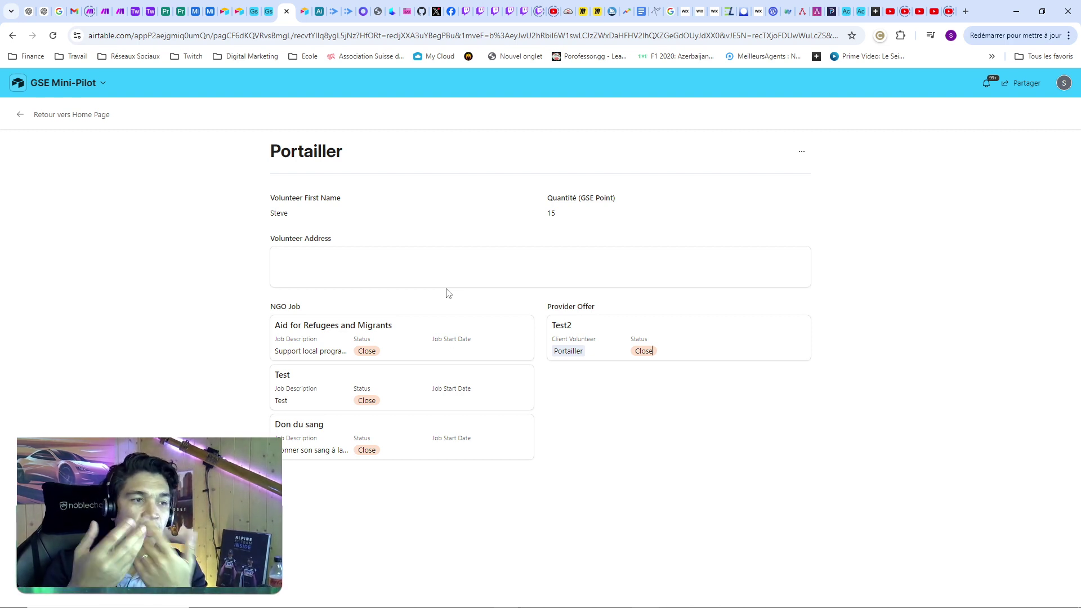
pyautogui.click(18, 115)
# Examine the NGO Job Offer and Provider Offer lists available to volunteers on the home page
pyautogui.scroll(-1, 409, 225)
pyautogui.scroll(1, 409, 225)
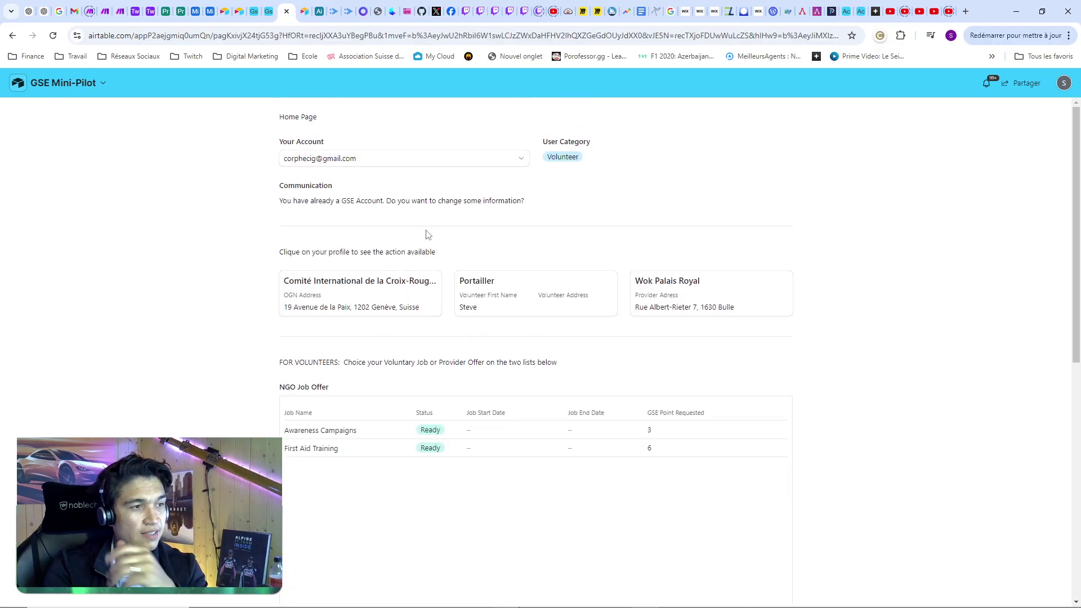
pyautogui.scroll(-2, 483, 255)
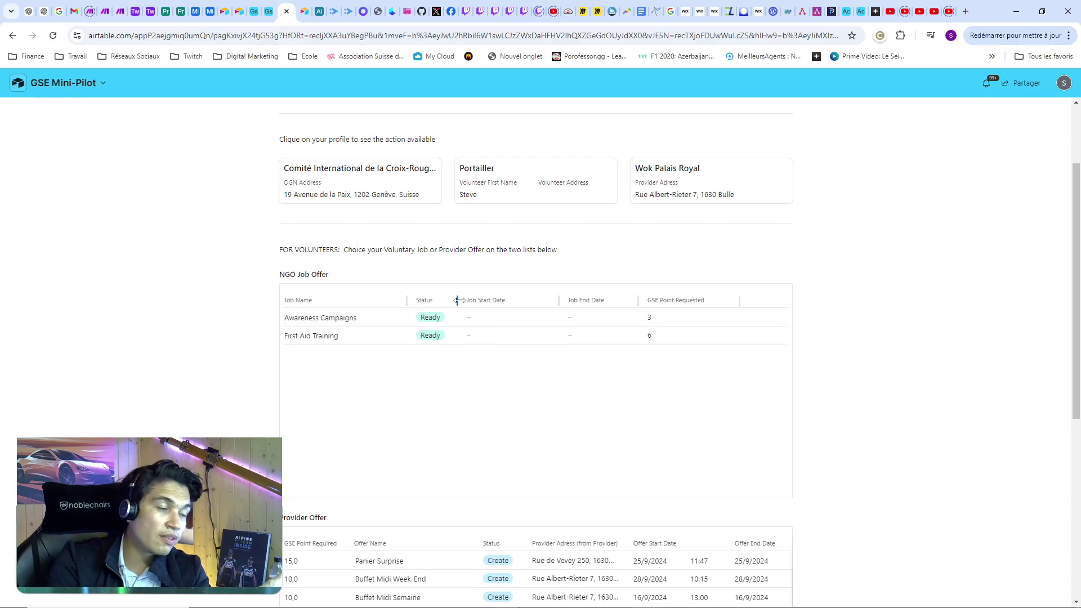
pyautogui.scroll(-1, 673, 228)
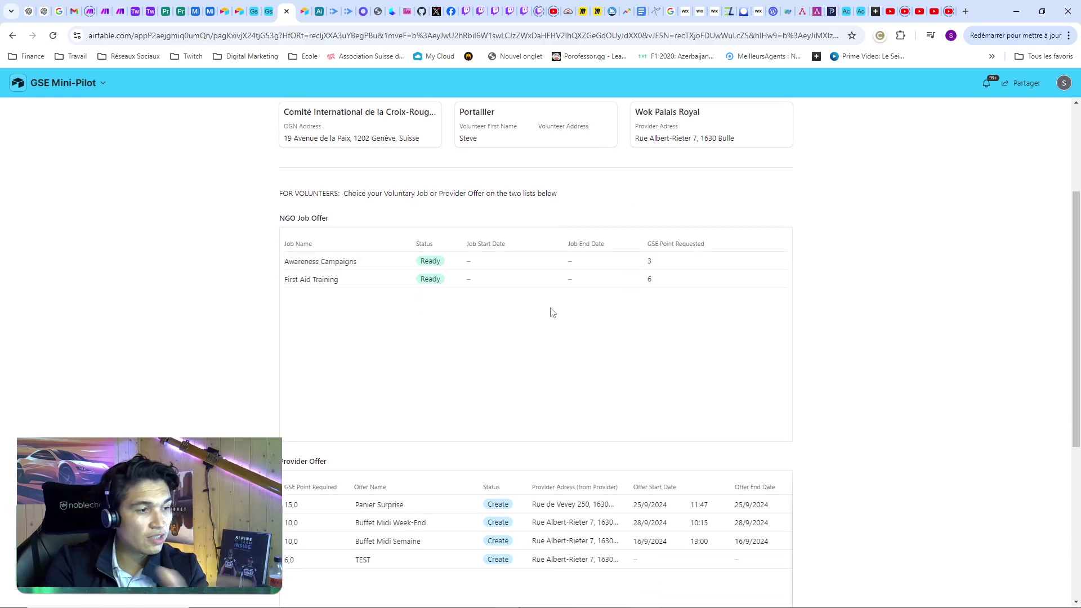
pyautogui.scroll(-1, 462, 262)
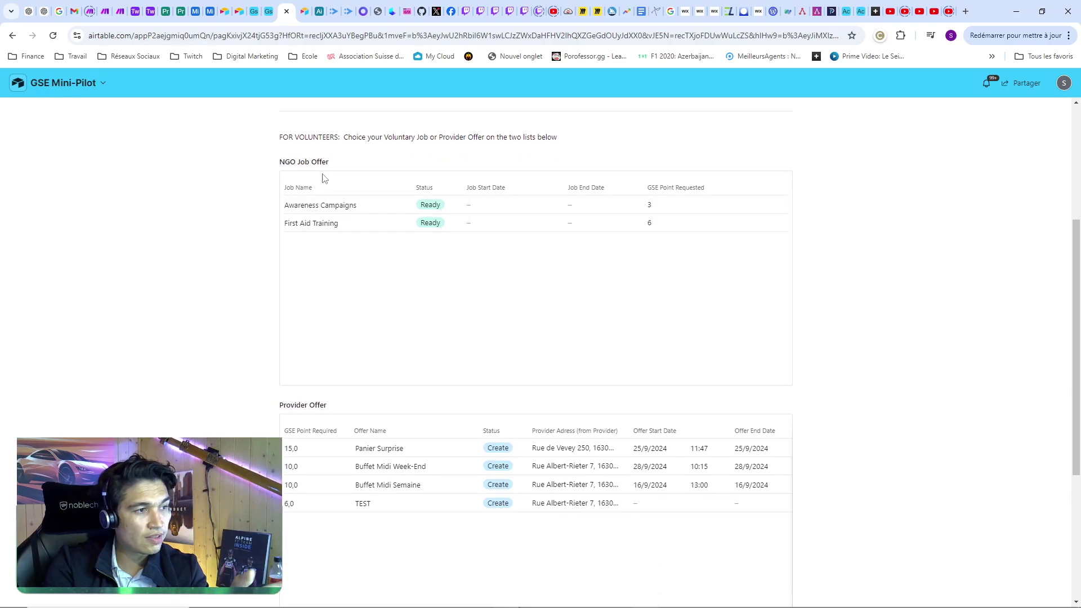
pyautogui.scroll(-1, 434, 386)
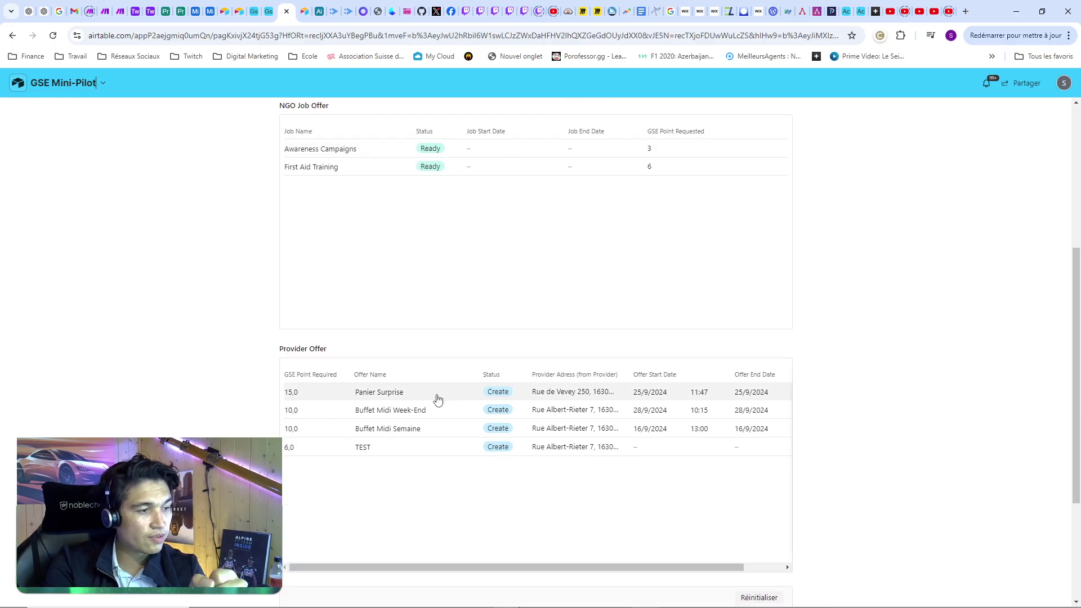
pyautogui.scroll(-2, 591, 450)
pyautogui.scroll(1, 594, 436)
pyautogui.scroll(2, 594, 435)
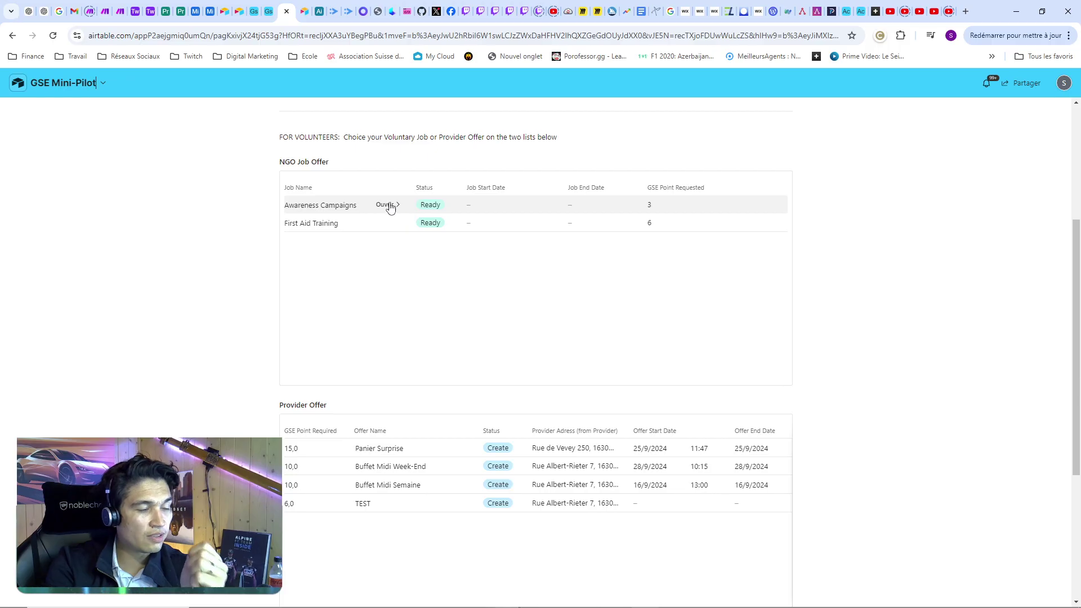
# View the Awareness Campaigns job and its choices for the assigned volunteer, and close the record without assigning anyone
pyautogui.click(467, 211)
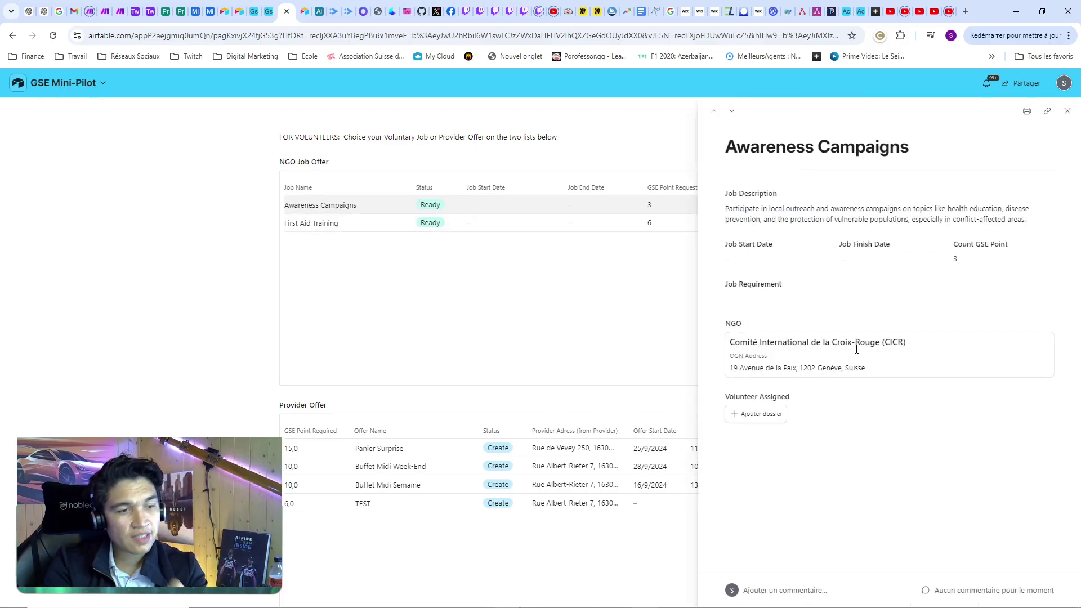
pyautogui.click(767, 414)
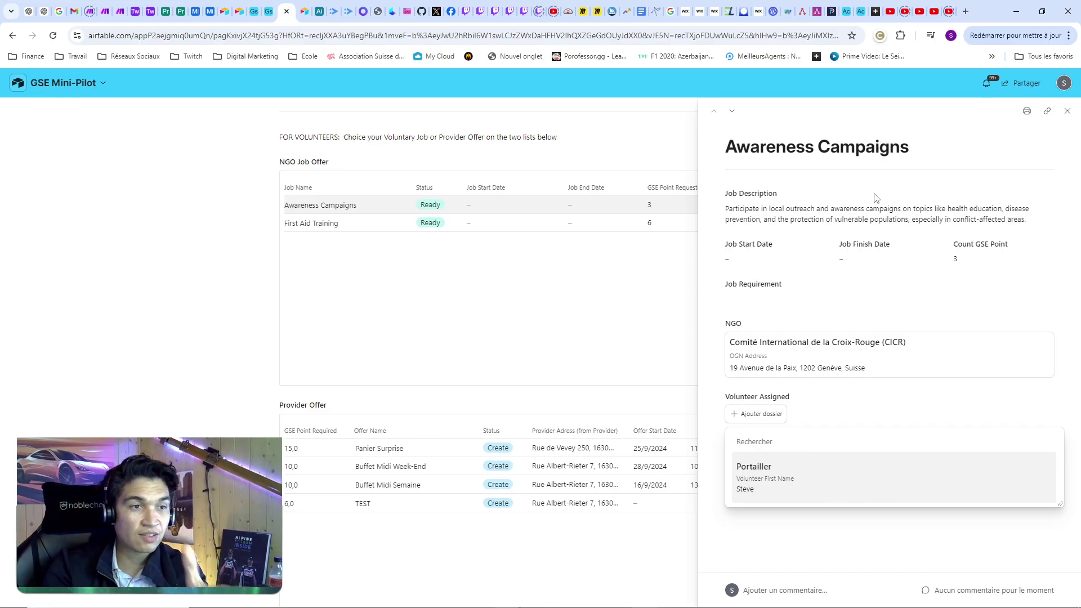
pyautogui.click(492, 379)
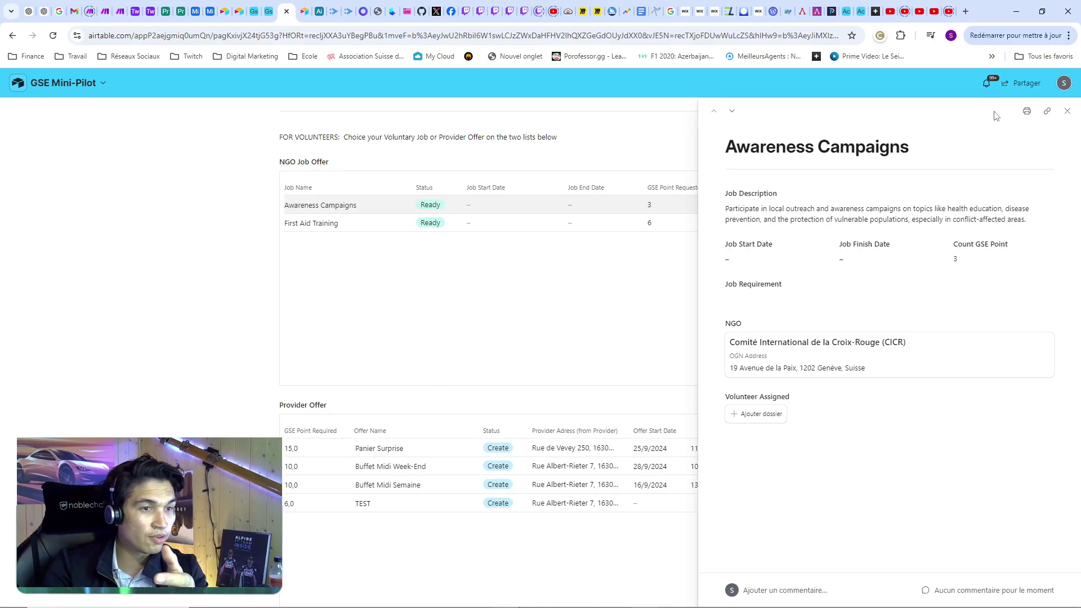
pyautogui.click(1067, 111)
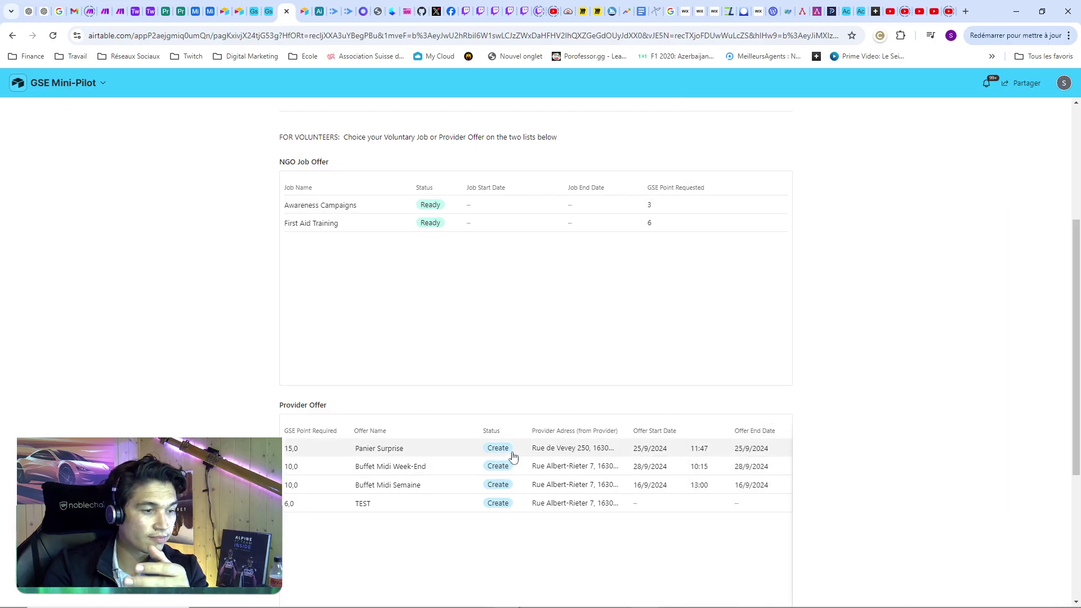
# Open the Panier Surprise offer and show the records available for its client volunteer
pyautogui.click(404, 450)
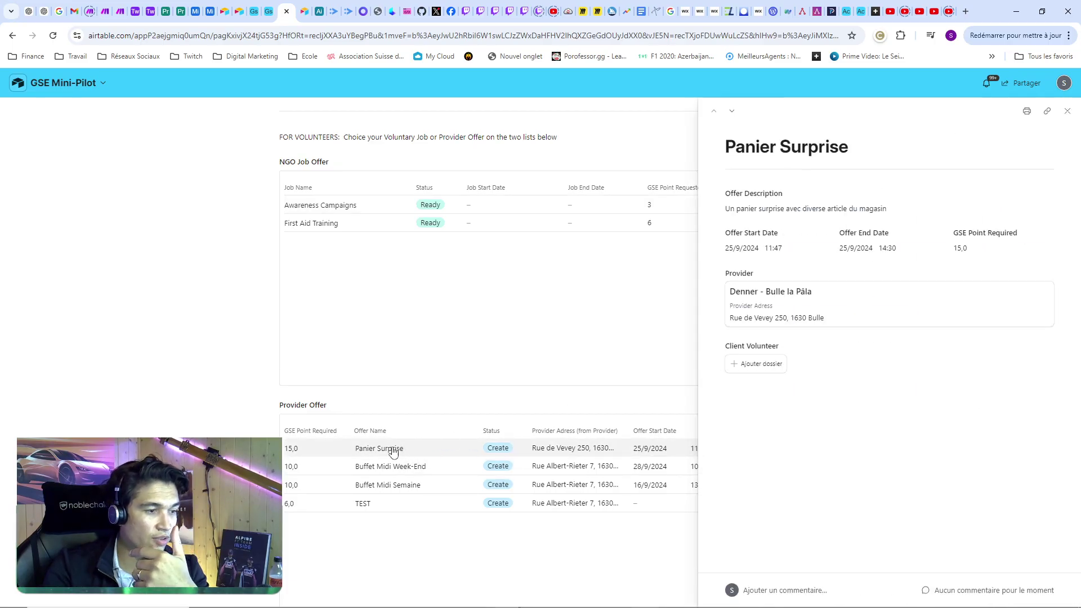
pyautogui.click(766, 370)
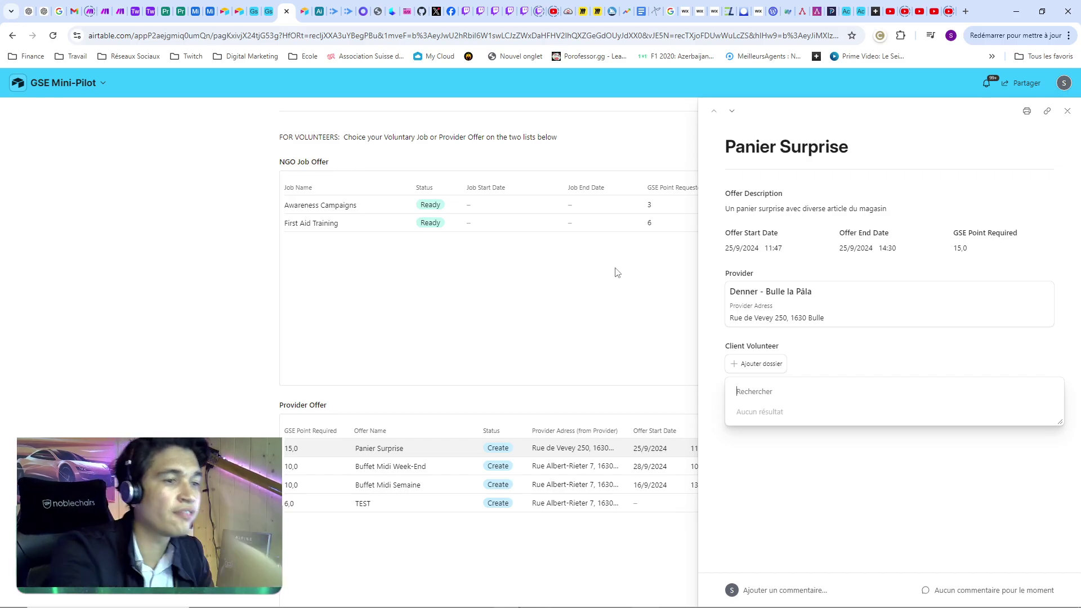
pyautogui.click(254, 284)
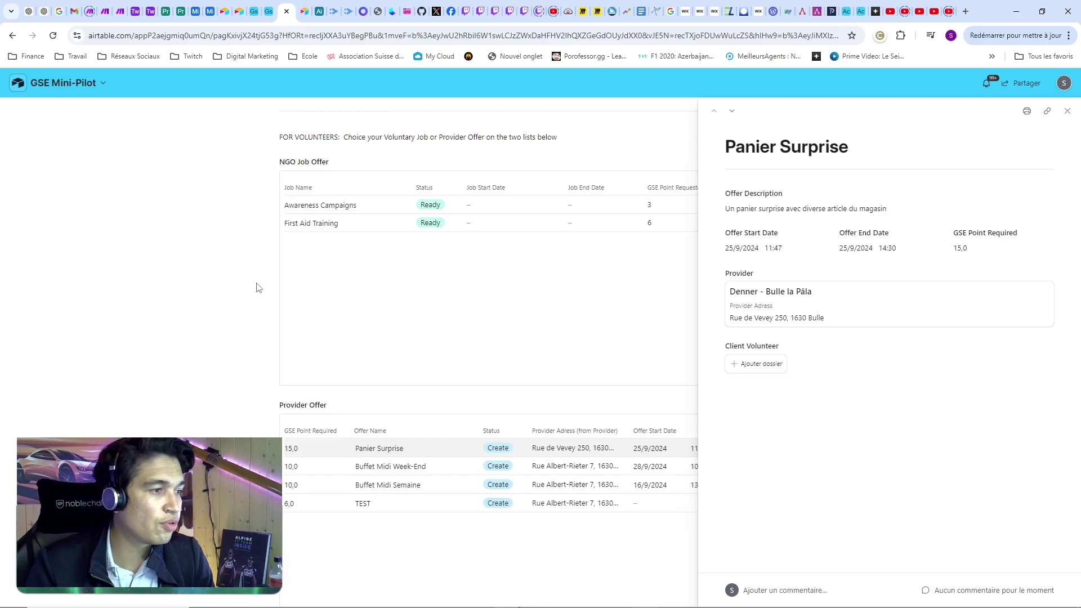
pyautogui.click(783, 372)
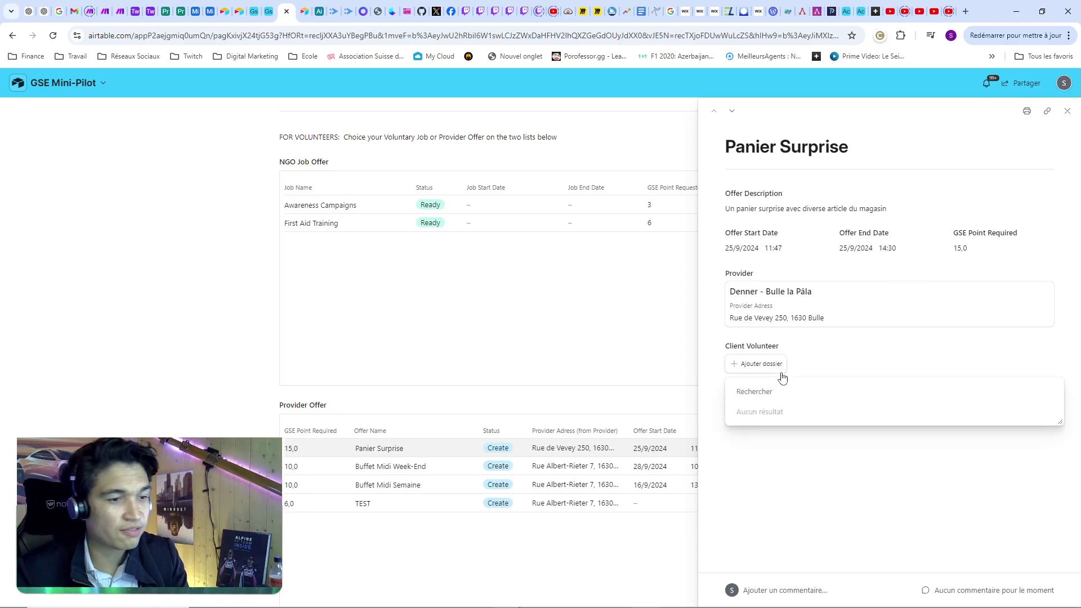